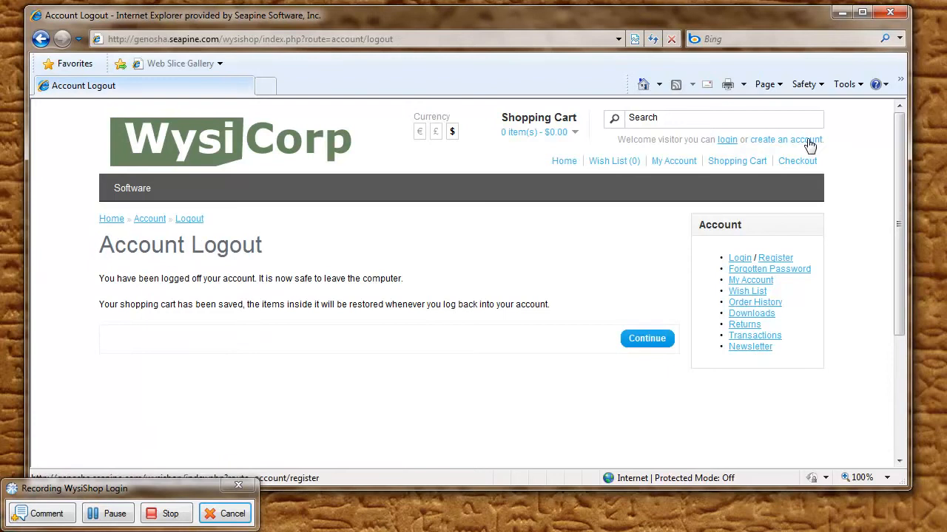
Step: Stop the login recording and start recording a new load test script named WysiShop Checkout
{"action": "left_click", "coordinate": [177, 514]}
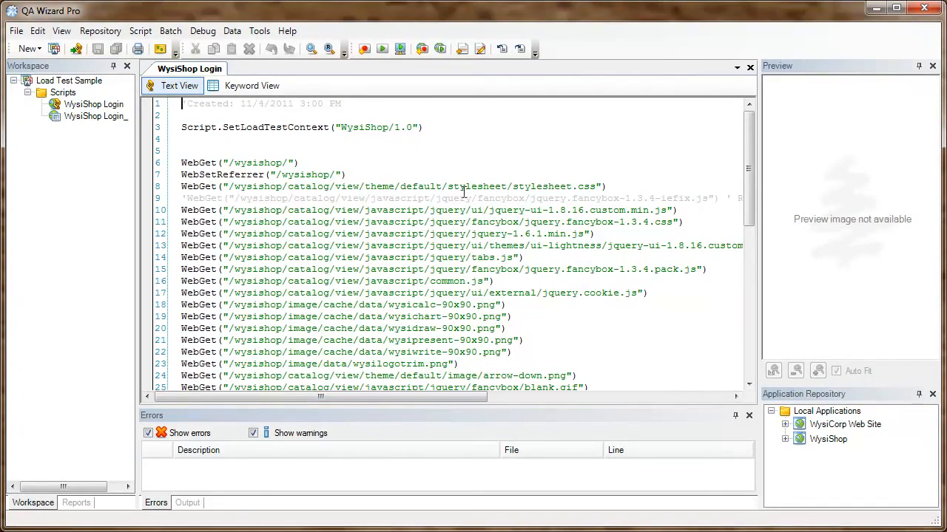
{"action": "left_click", "coordinate": [422, 49]}
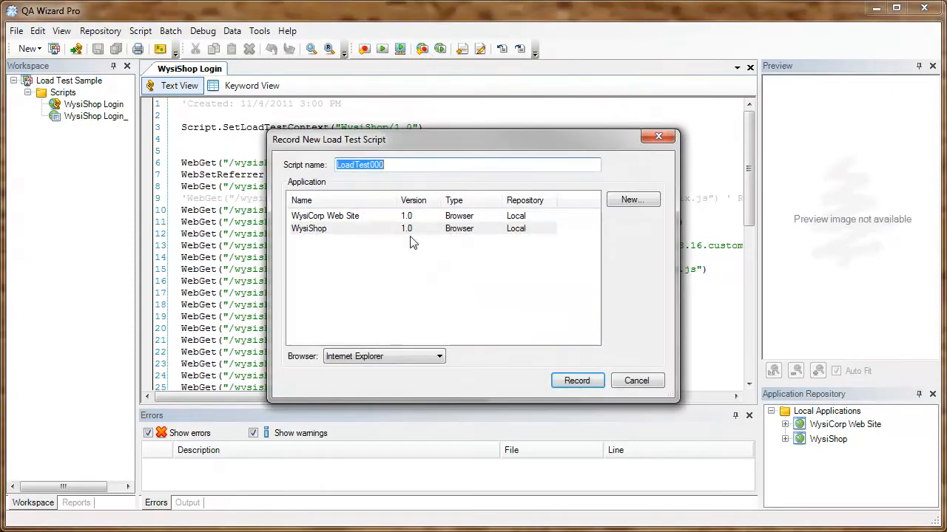
{"action": "type", "text": "WysiShop Checkout"}
{"action": "left_click", "coordinate": [591, 382]}
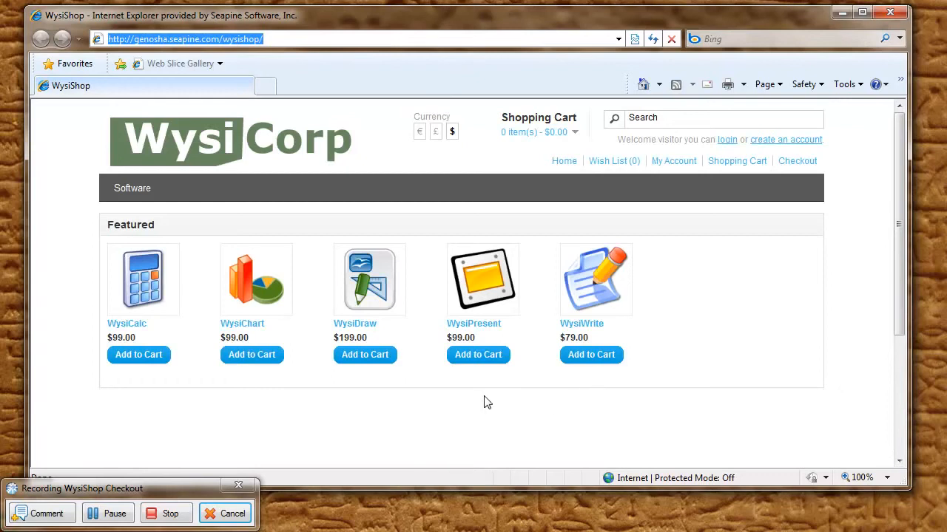
Step: Add WysiDraw to the shopping cart and proceed to checkout using the Guest Checkout option
{"action": "left_click", "coordinate": [375, 360]}
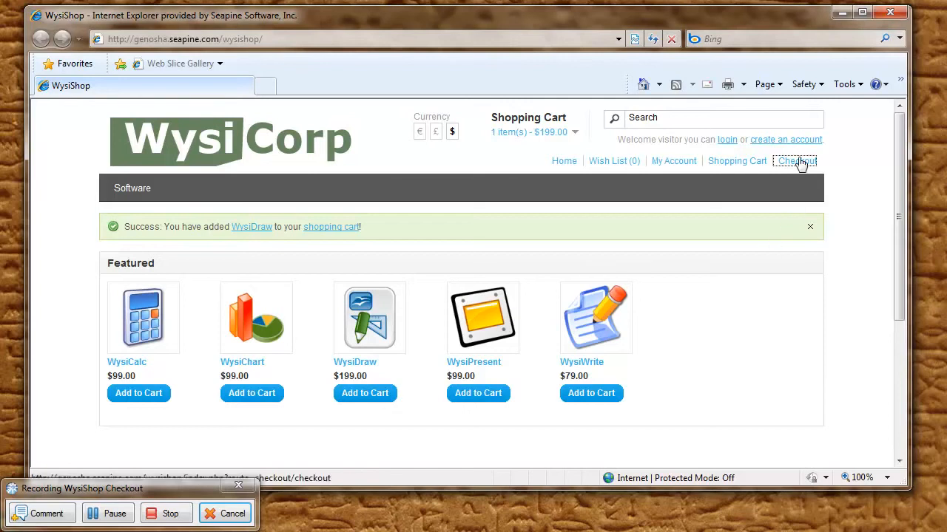
{"action": "left_click", "coordinate": [800, 164]}
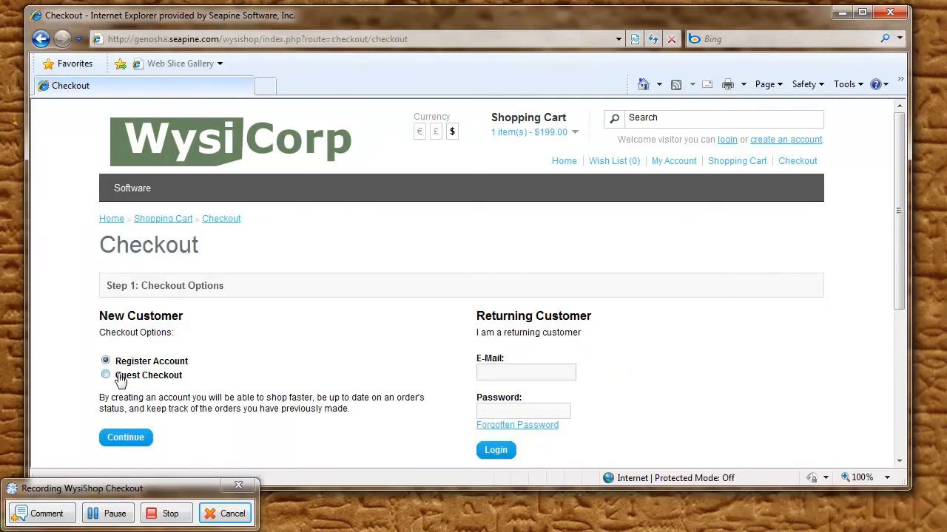
{"action": "left_click", "coordinate": [106, 375]}
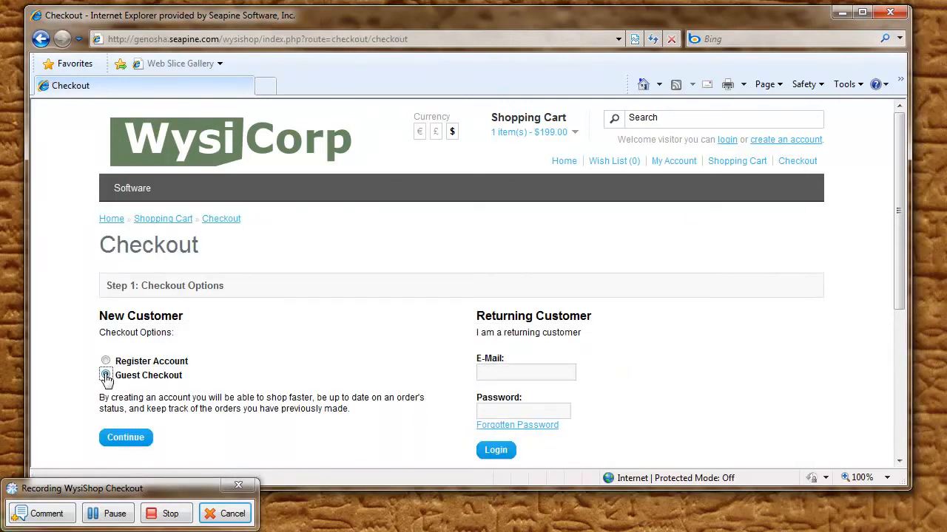
{"action": "left_click", "coordinate": [126, 437]}
Step: Fill in the guest customer's first name, last name, e-mail and telephone number in the billing details
{"action": "left_click", "coordinate": [256, 272]}
{"action": "type", "text": "Wysi"}
{"action": "key", "text": "Tab"}
{"action": "type", "text": "User"}
{"action": "key", "text": "Tab"}
{"action": "key", "text": "Tab"}
{"action": "type", "text": "5555555555"}
Step: Enter the customer's street address, city, post code and state, and submit the billing details
{"action": "left_click", "coordinate": [521, 311]}
{"action": "key", "text": "Tab"}
{"action": "key", "text": "Tab"}
{"action": "type", "text": "Mason"}
{"action": "key", "text": "Tab"}
{"action": "type", "text": "45040"}
{"action": "scroll", "coordinate": [638, 315], "scroll_direction": "down", "scroll_amount": 3}
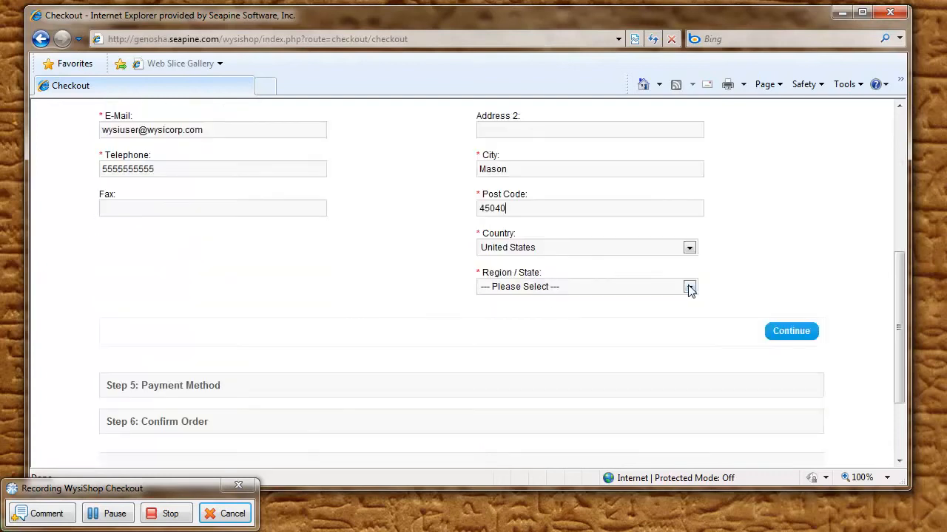
{"action": "left_click", "coordinate": [689, 288]}
{"action": "key", "text": "o"}
{"action": "left_click", "coordinate": [786, 334]}
Step: Complete the payment method step and confirm the WysiDraw order
{"action": "left_click", "coordinate": [755, 248]}
{"action": "left_click", "coordinate": [786, 247]}
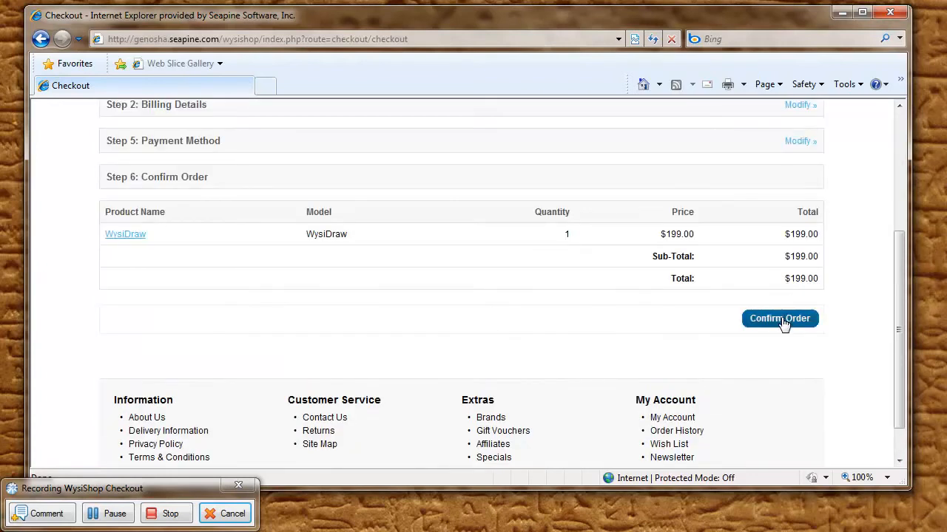
{"action": "left_click", "coordinate": [780, 319]}
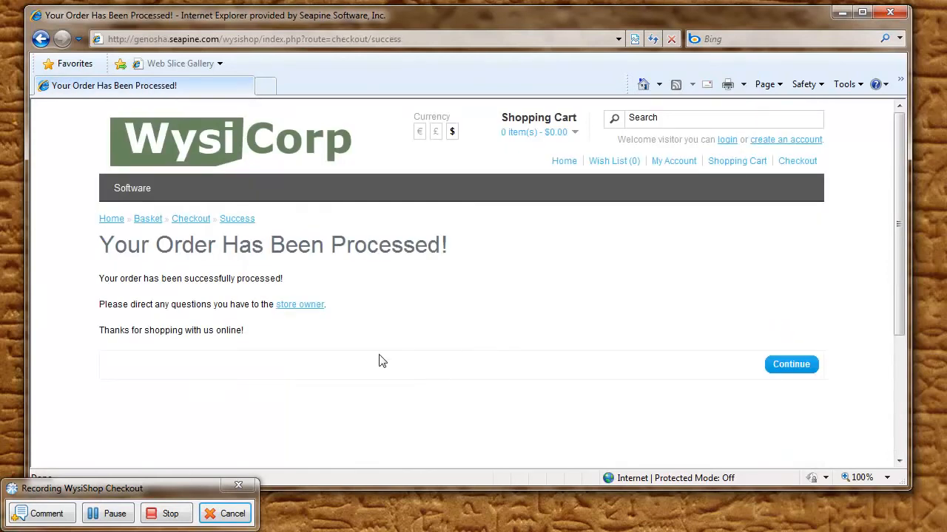
Step: Stop the checkout recording and start recording a new load test script named WysiShop Search
{"action": "left_click", "coordinate": [178, 516]}
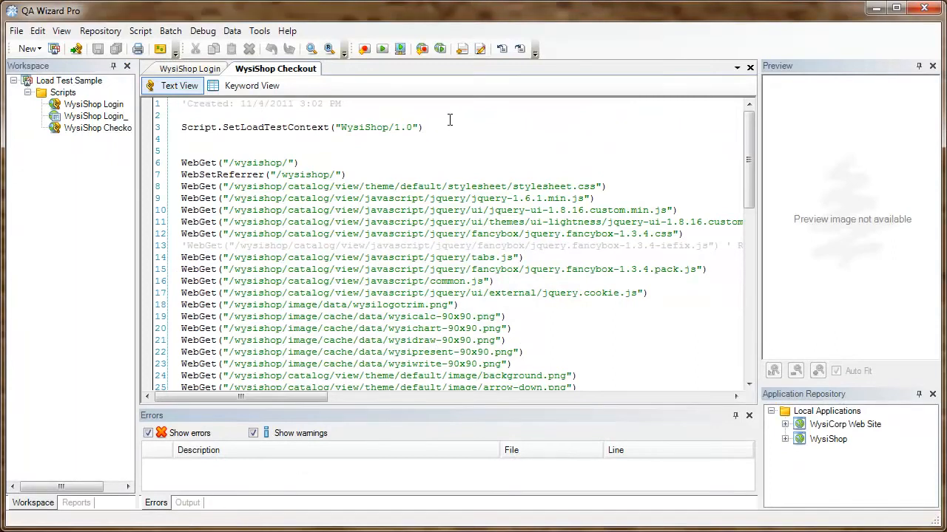
{"action": "left_click", "coordinate": [421, 49]}
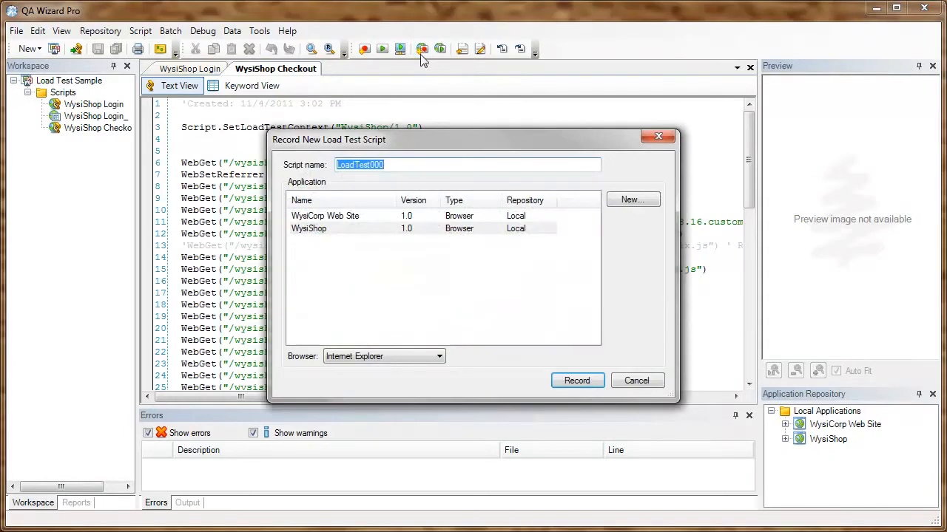
{"action": "type", "text": "WysiShop Search"}
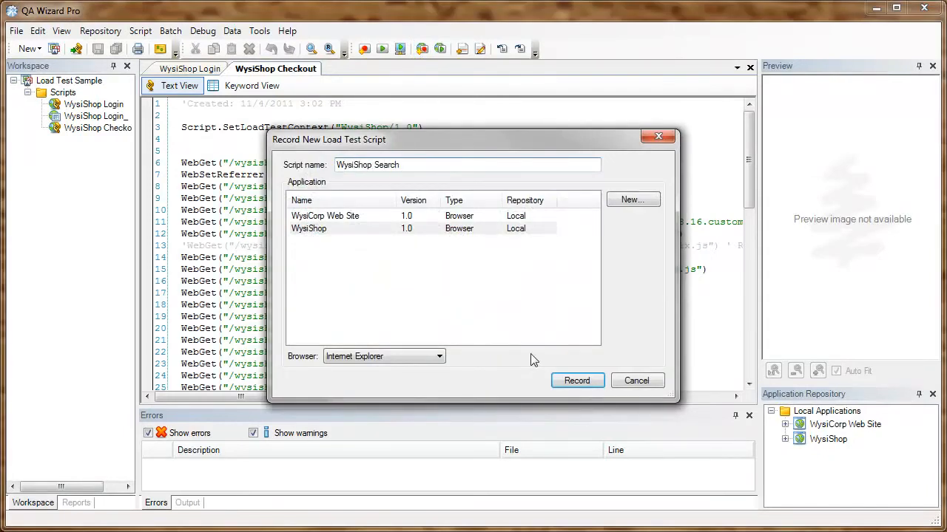
{"action": "left_click", "coordinate": [574, 381]}
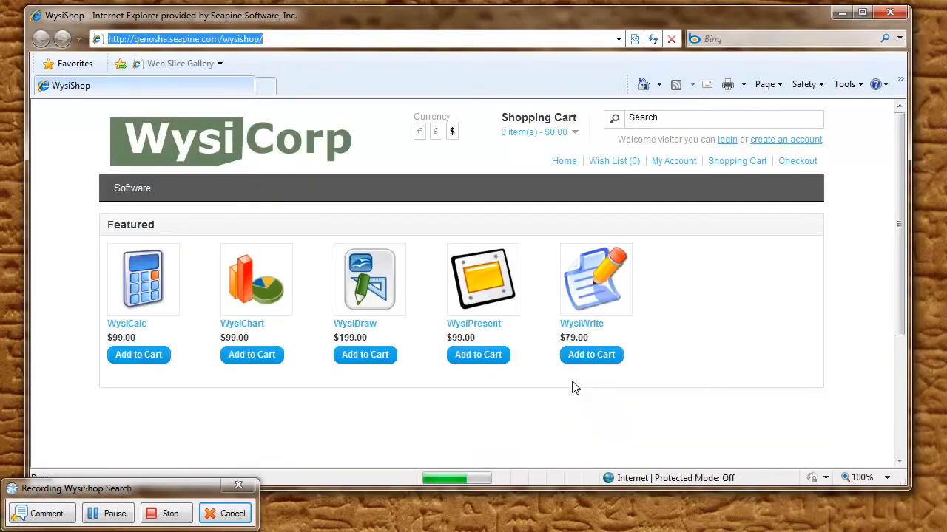
Step: Search the shop for "draw" and view the matching products
{"action": "left_click", "coordinate": [678, 122]}
{"action": "type", "text": "draw"}
{"action": "key", "text": "Return"}
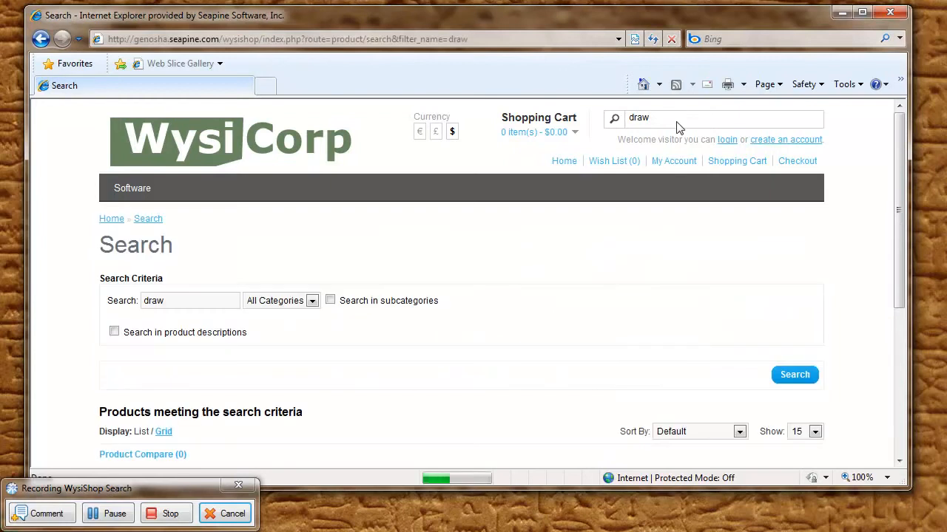
{"action": "scroll", "coordinate": [621, 259], "scroll_direction": "down", "scroll_amount": 4}
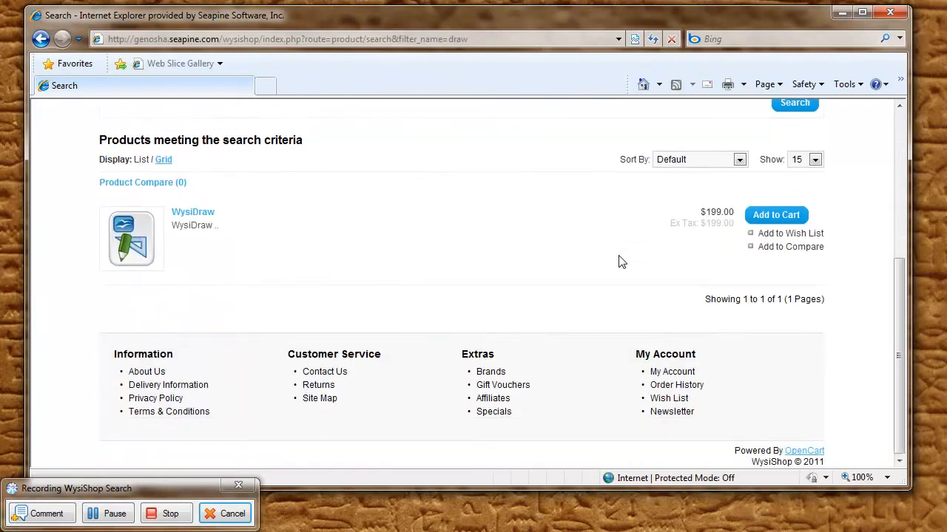
Step: Search the shop for "write" and view the matching products
{"action": "scroll", "coordinate": [620, 260], "scroll_direction": "up", "scroll_amount": 5}
{"action": "double_click", "coordinate": [671, 118]}
{"action": "type", "text": "write"}
{"action": "key", "text": "Return"}
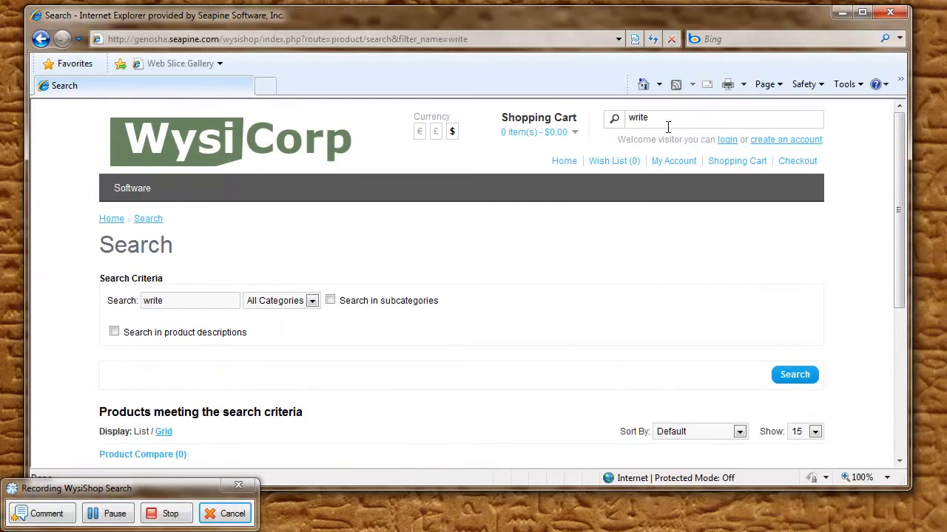
{"action": "scroll", "coordinate": [643, 248], "scroll_direction": "down", "scroll_amount": 1}
{"action": "scroll", "coordinate": [643, 248], "scroll_direction": "down", "scroll_amount": 1}
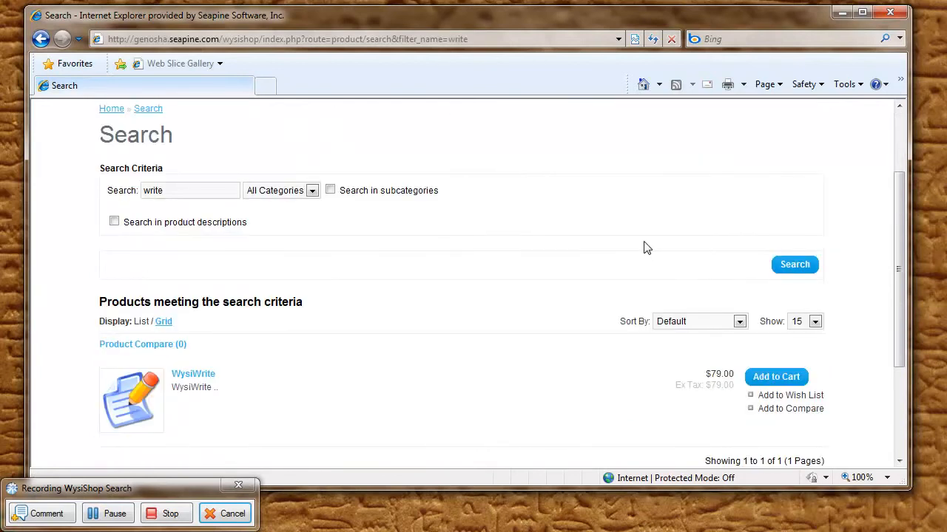
Step: Search the shop for "wysi", look through the results and stop the recording
{"action": "scroll", "coordinate": [643, 248], "scroll_direction": "up", "scroll_amount": 2}
{"action": "double_click", "coordinate": [668, 120]}
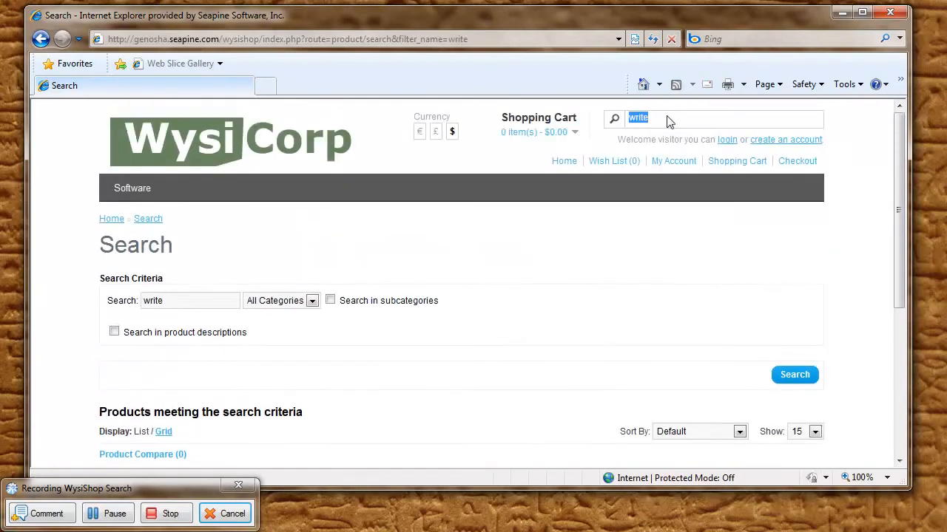
{"action": "type", "text": "wysi"}
{"action": "key", "text": "Return"}
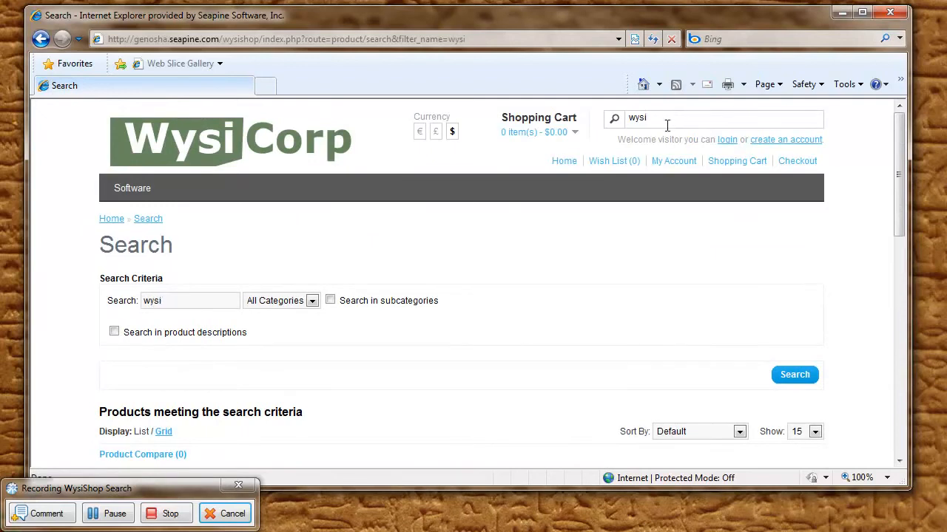
{"action": "scroll", "coordinate": [584, 293], "scroll_direction": "down", "scroll_amount": 6}
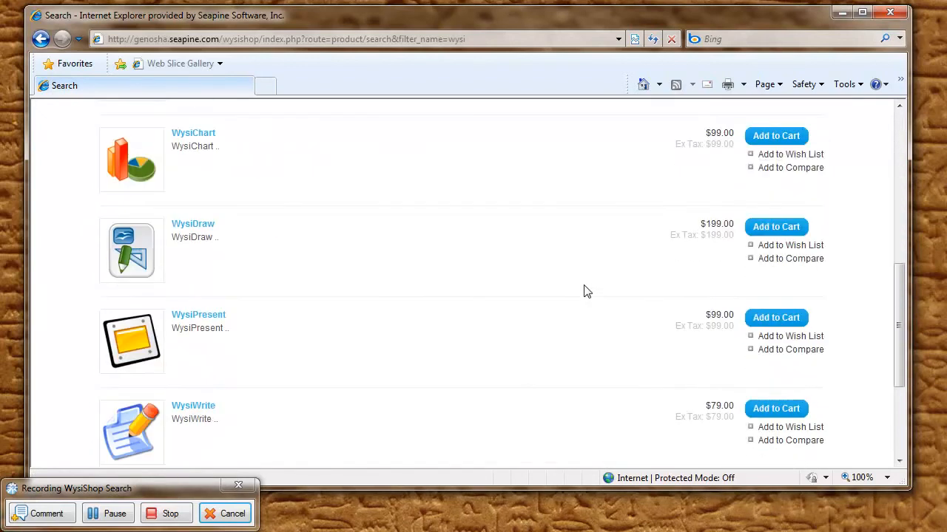
{"action": "scroll", "coordinate": [584, 291], "scroll_direction": "up", "scroll_amount": 6}
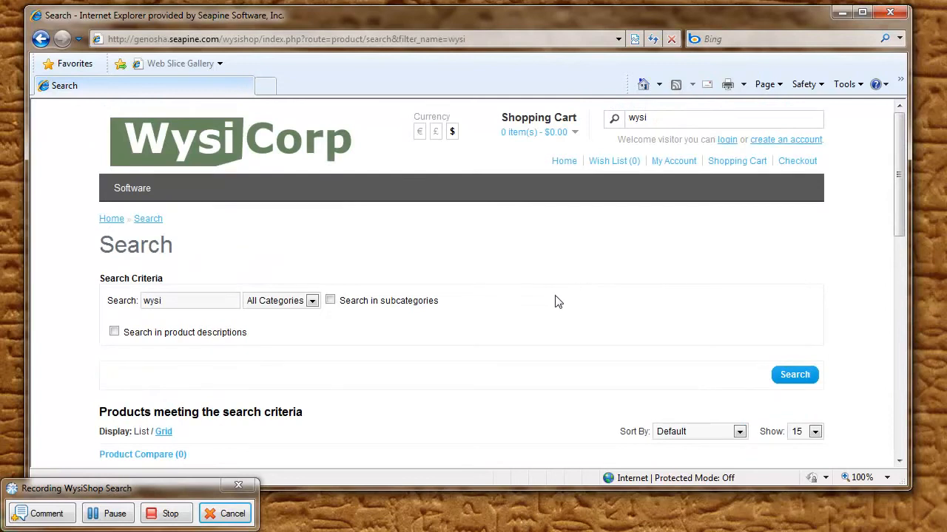
{"action": "left_click", "coordinate": [170, 514]}
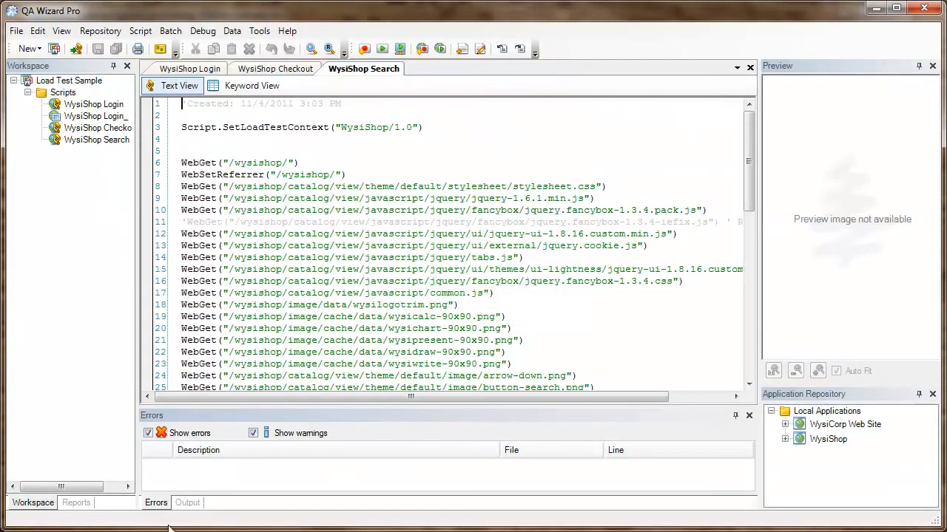
Step: Open the load test run setup and set the total number of virtual users to 100
{"action": "left_click", "coordinate": [440, 49]}
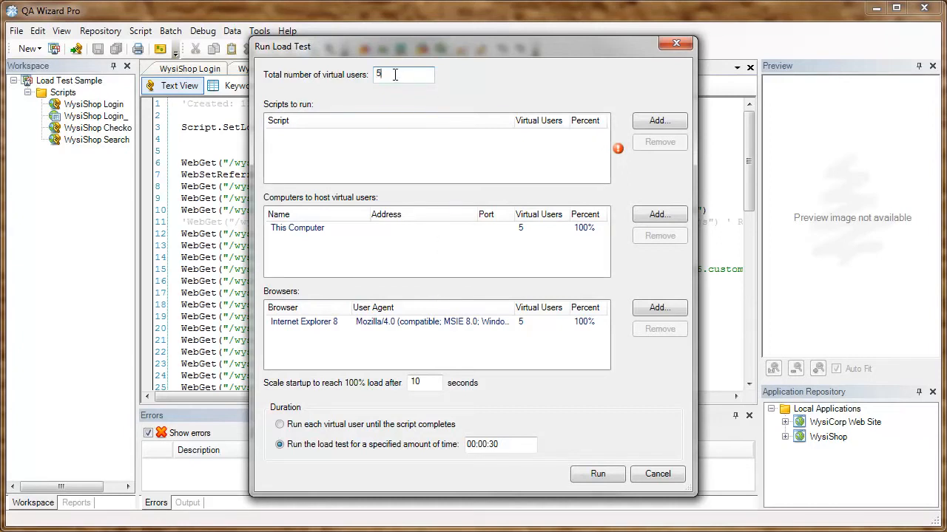
{"action": "key", "text": "BackSpace"}
{"action": "type", "text": "100"}
Step: Add the WysiShop Login, WysiShop Checkout and WysiShop Search scripts to the load test
{"action": "left_click", "coordinate": [645, 120]}
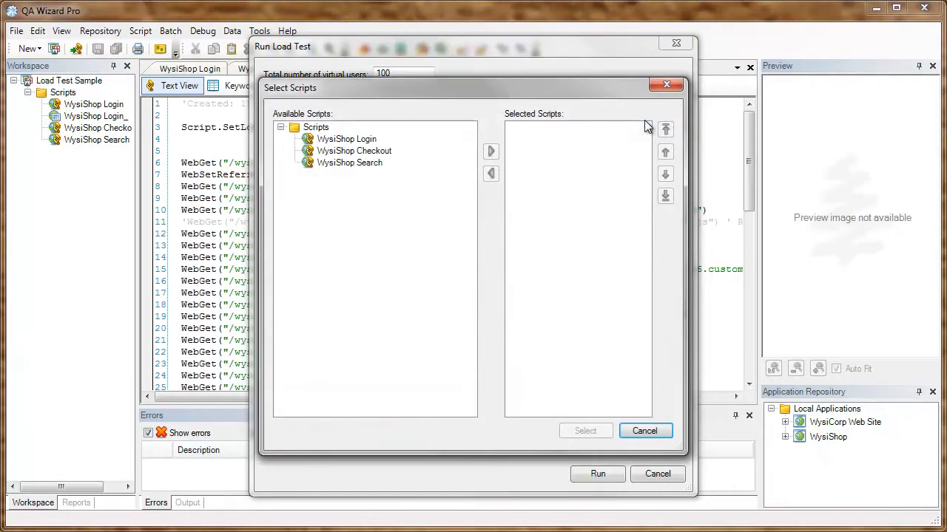
{"action": "left_click", "coordinate": [370, 142]}
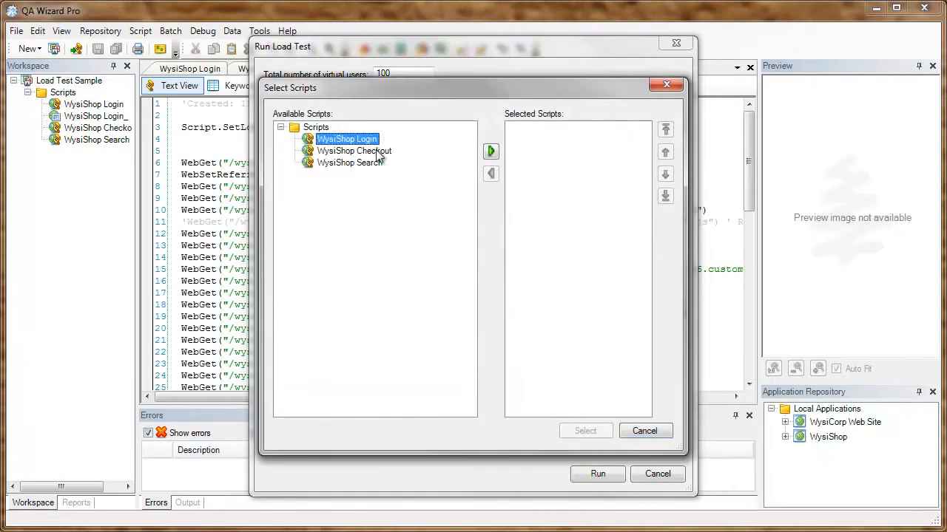
{"action": "left_click", "coordinate": [377, 152], "text": "ctrl"}
{"action": "left_click", "coordinate": [378, 163], "text": "ctrl"}
{"action": "left_click", "coordinate": [490, 152]}
{"action": "left_click", "coordinate": [588, 430]}
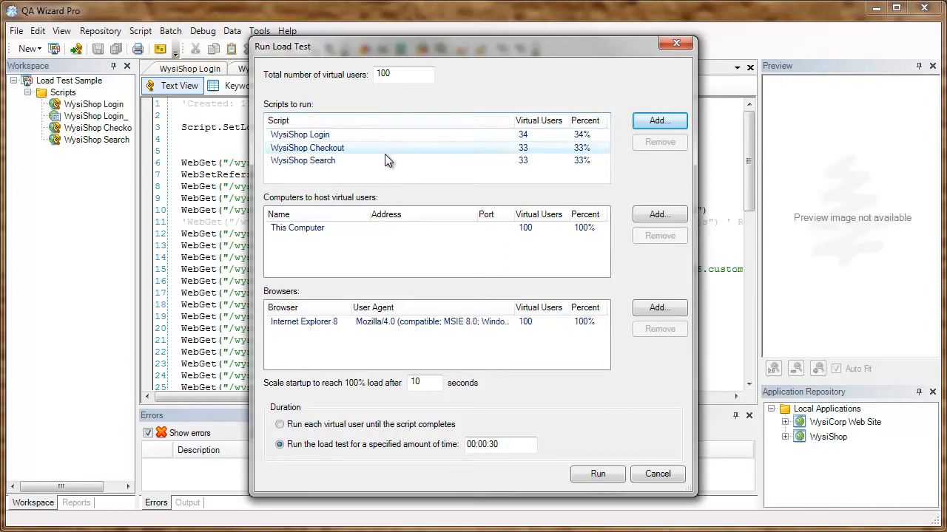
Step: Distribute the virtual users as 10% WysiShop Login, 15% WysiShop Checkout and 75% WysiShop Search
{"action": "double_click", "coordinate": [587, 136]}
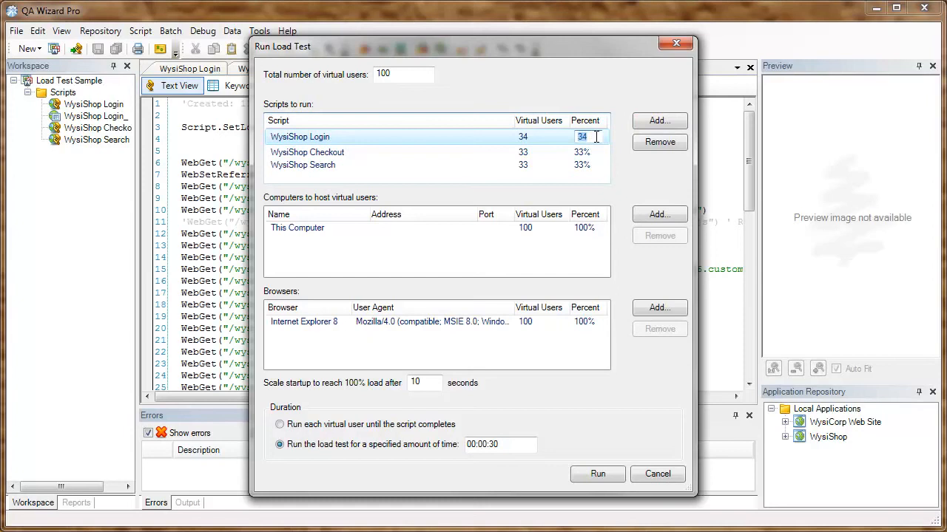
{"action": "type", "text": "10"}
{"action": "double_click", "coordinate": [596, 150]}
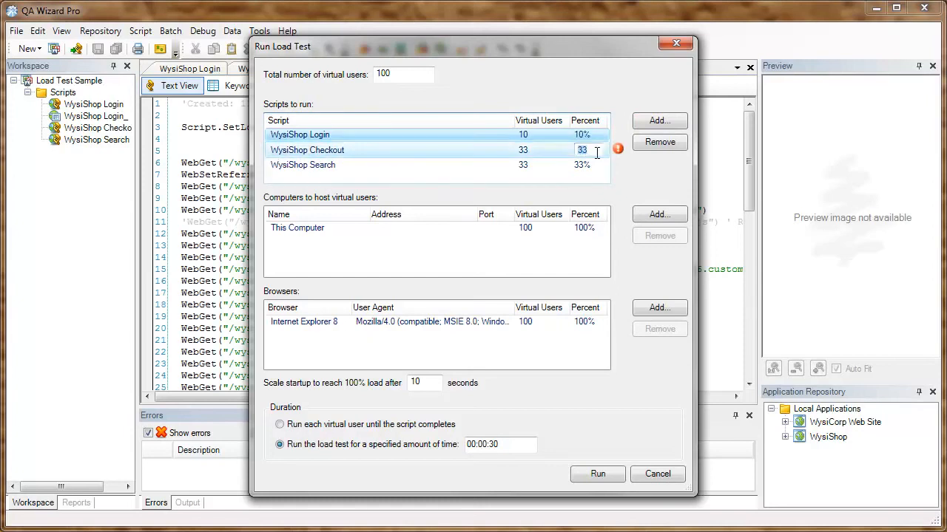
{"action": "type", "text": "15"}
{"action": "left_click", "coordinate": [596, 164]}
{"action": "left_click", "coordinate": [596, 163]}
{"action": "type", "text": "75"}
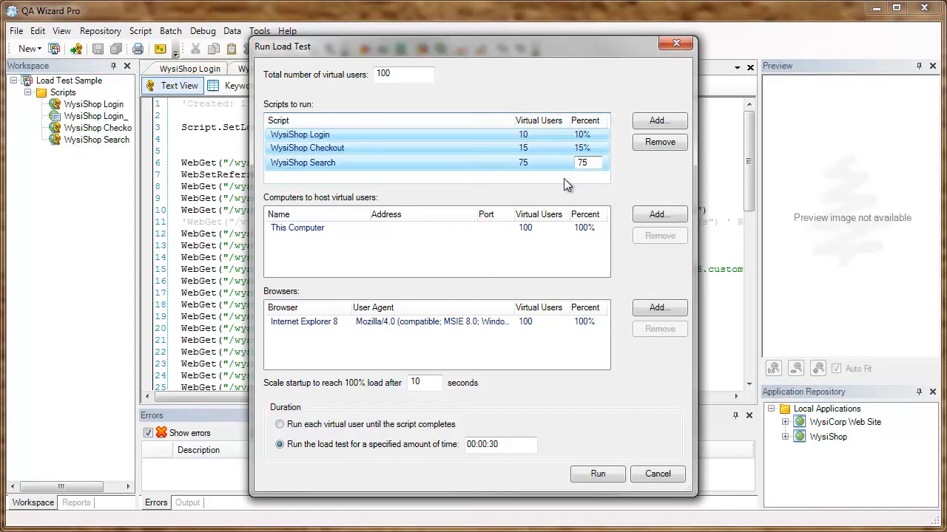
{"action": "left_click", "coordinate": [382, 231]}
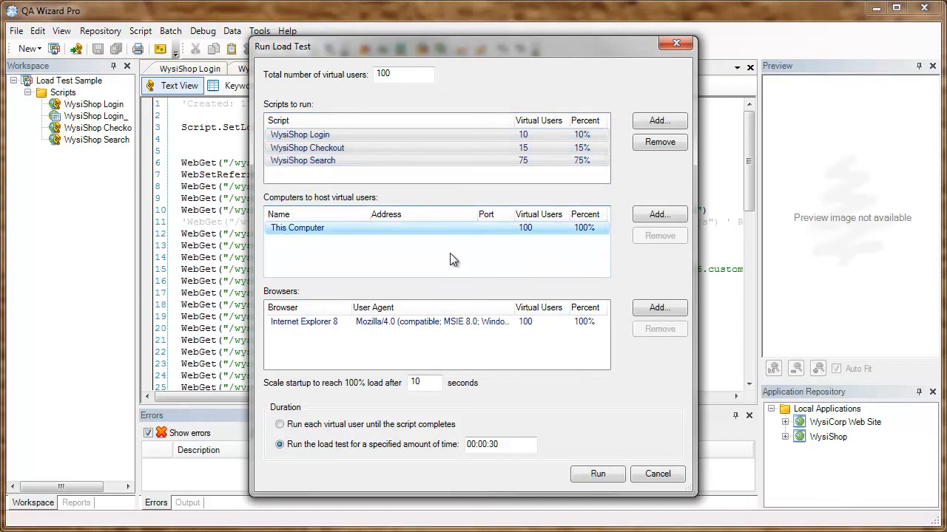
Step: Add Internet Explorer 7 to the browsers simulated in the load test
{"action": "left_click", "coordinate": [645, 308]}
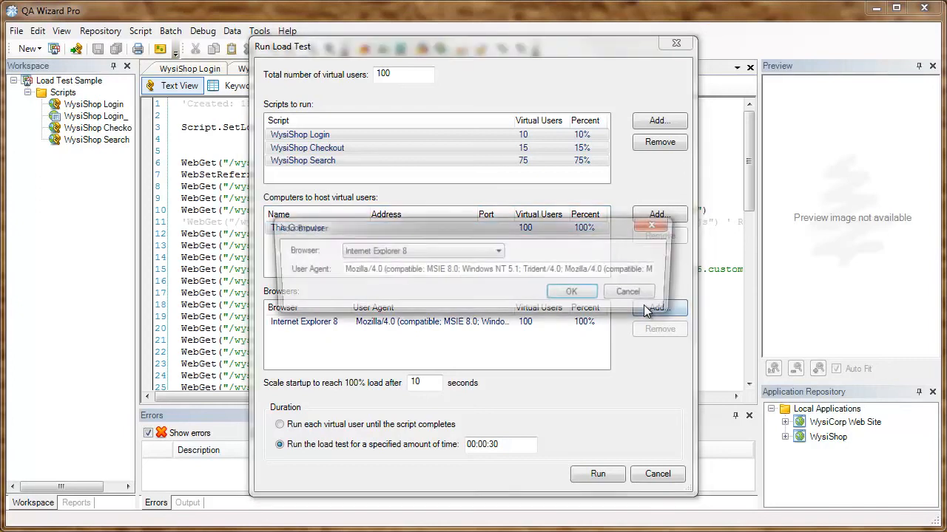
{"action": "left_click", "coordinate": [499, 251]}
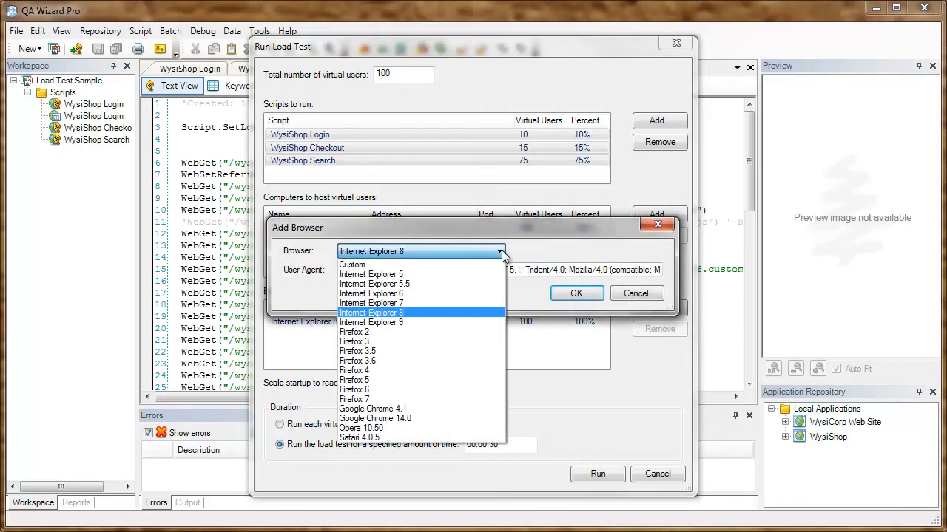
{"action": "left_click", "coordinate": [446, 303]}
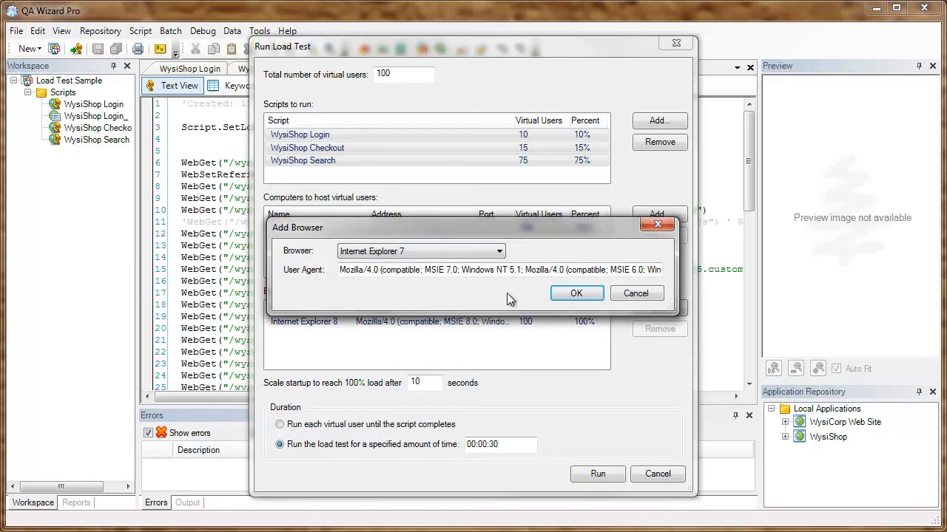
{"action": "left_click", "coordinate": [575, 294]}
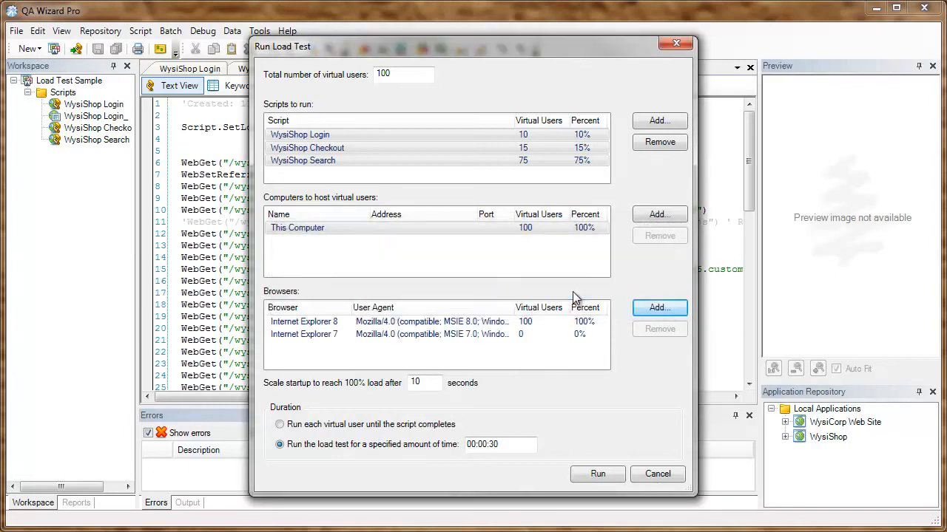
Step: Add Firefox 7 and Google Chrome 14.0 to the browsers simulated in the load test
{"action": "left_click", "coordinate": [668, 308]}
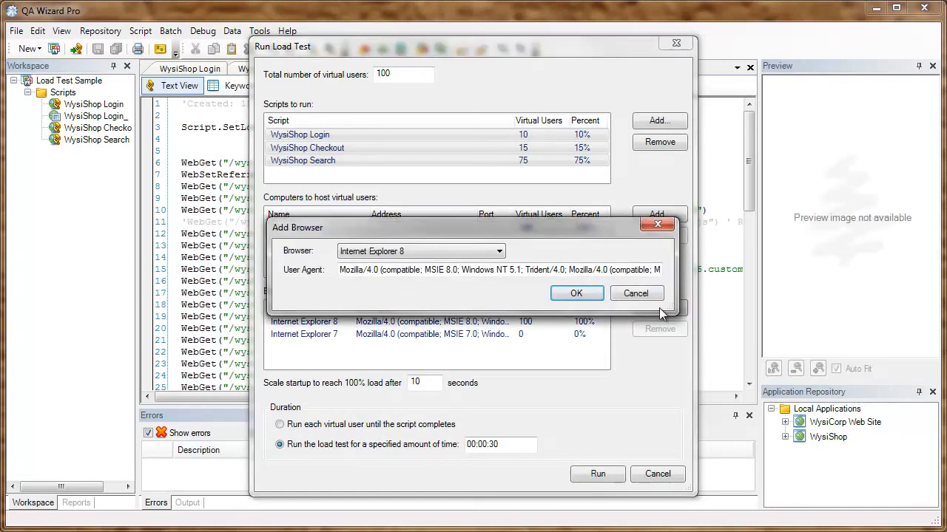
{"action": "left_click", "coordinate": [500, 252]}
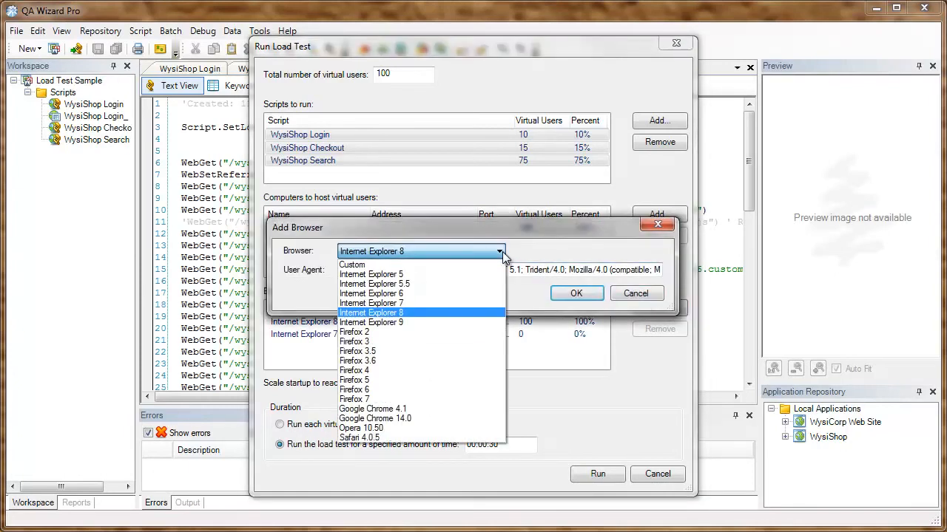
{"action": "left_click", "coordinate": [428, 399]}
{"action": "left_click", "coordinate": [575, 294]}
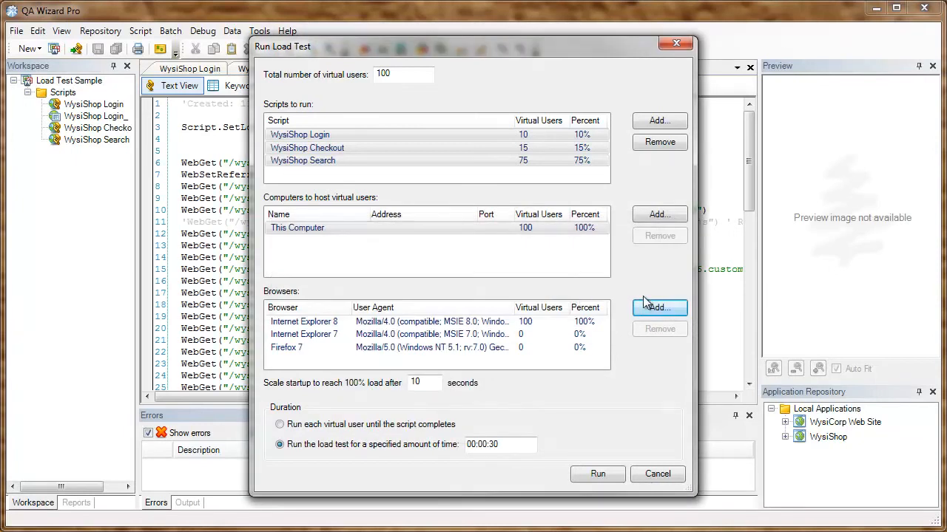
{"action": "left_click", "coordinate": [667, 307]}
{"action": "left_click", "coordinate": [499, 251]}
{"action": "left_click", "coordinate": [444, 419]}
{"action": "left_click", "coordinate": [576, 294]}
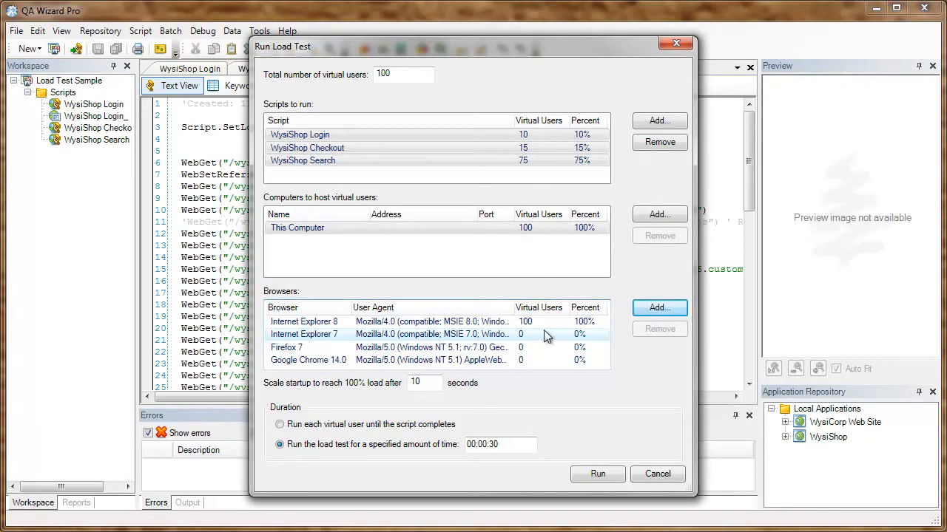
Step: Distribute the virtual users as 50% Internet Explorer 8, 25% Internet Explorer 7, 15% Firefox 7 and 10% Google Chrome 14.0
{"action": "left_click", "coordinate": [584, 323]}
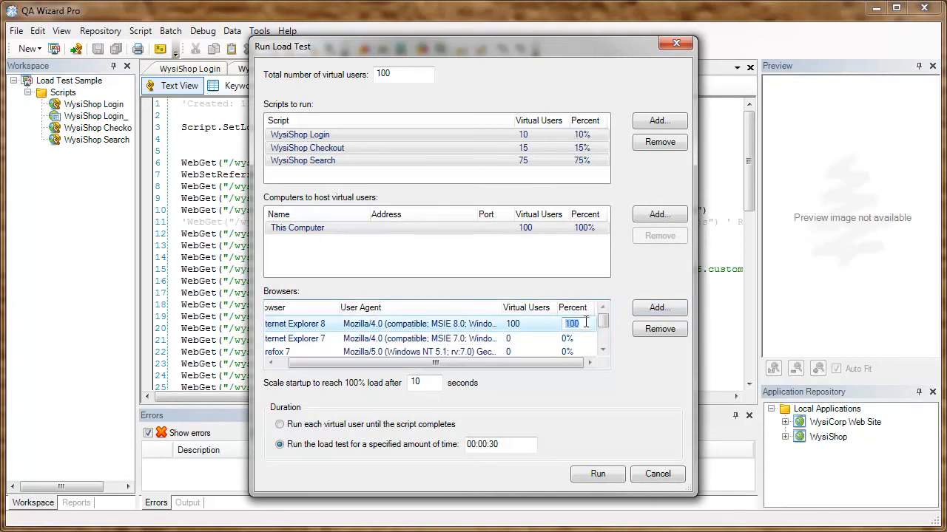
{"action": "type", "text": "50"}
{"action": "left_click", "coordinate": [579, 337]}
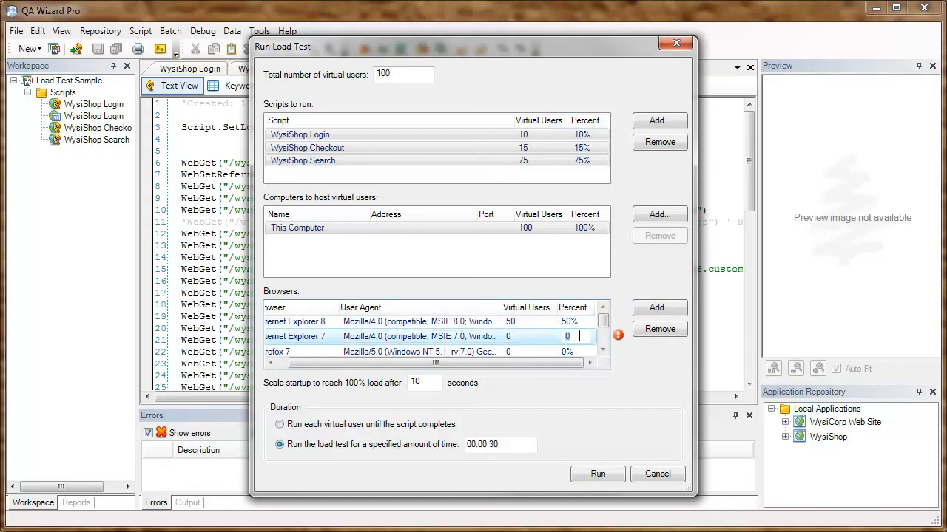
{"action": "type", "text": "25"}
{"action": "left_click", "coordinate": [576, 351]}
{"action": "type", "text": "15"}
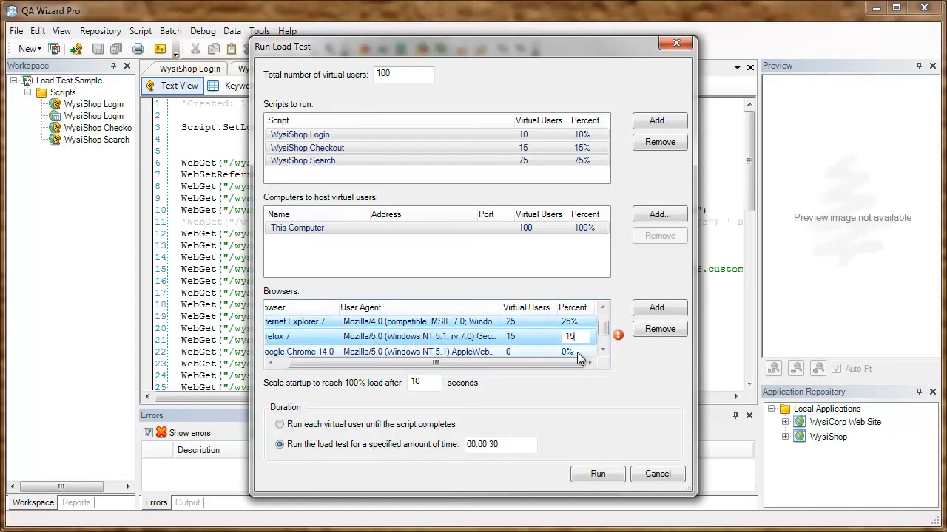
{"action": "left_click", "coordinate": [577, 352]}
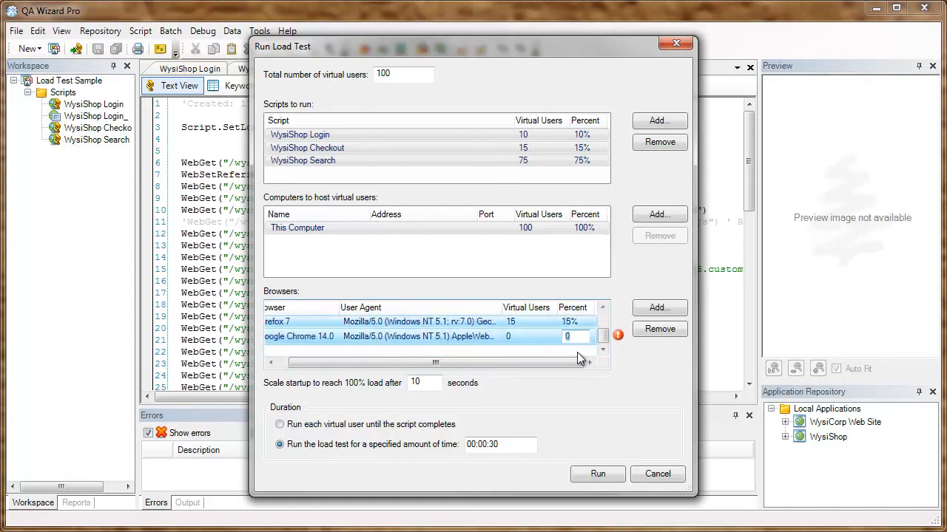
{"action": "type", "text": "10"}
{"action": "key", "text": "Return"}
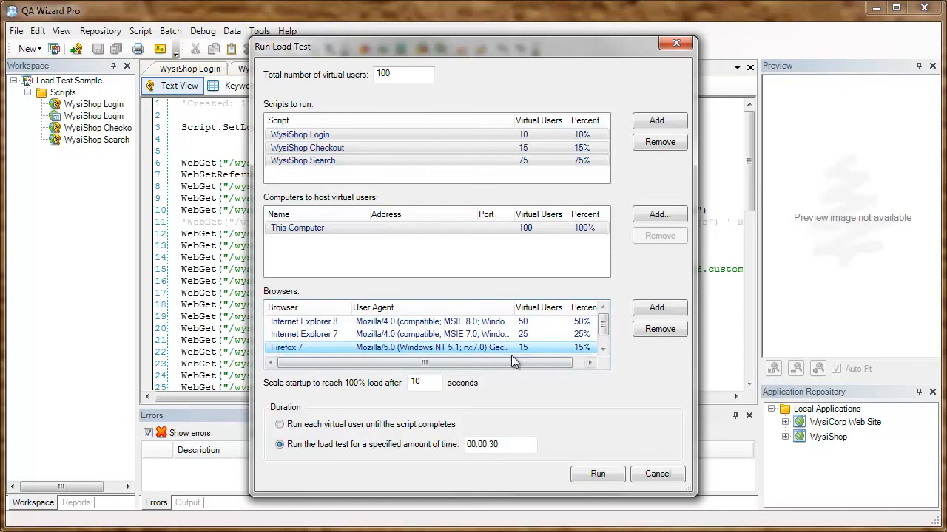
Step: Scale the startup to reach full load after 30 seconds and set the load test duration to 00:02:00
{"action": "left_click_drag", "start_coordinate": [428, 384], "coordinate": [406, 388]}
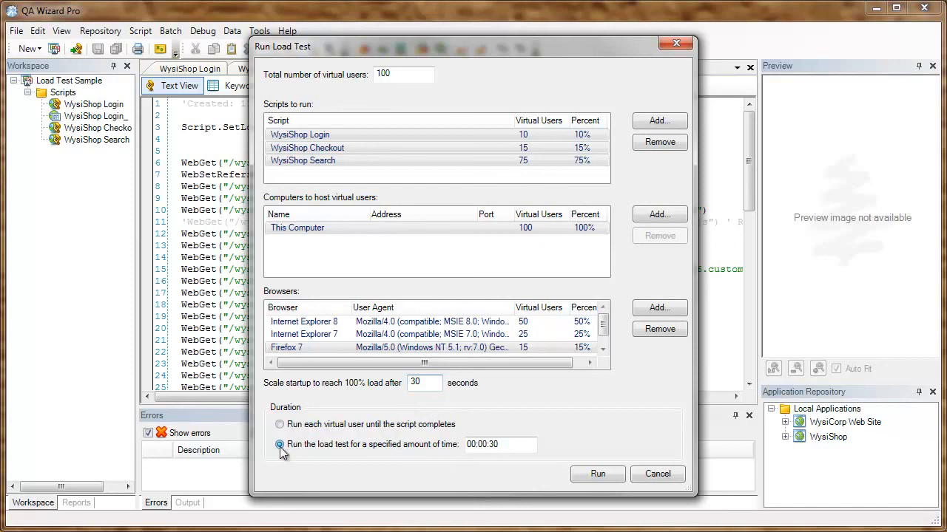
{"action": "left_click", "coordinate": [516, 444]}
{"action": "left_click_drag", "start_coordinate": [499, 444], "coordinate": [487, 446]}
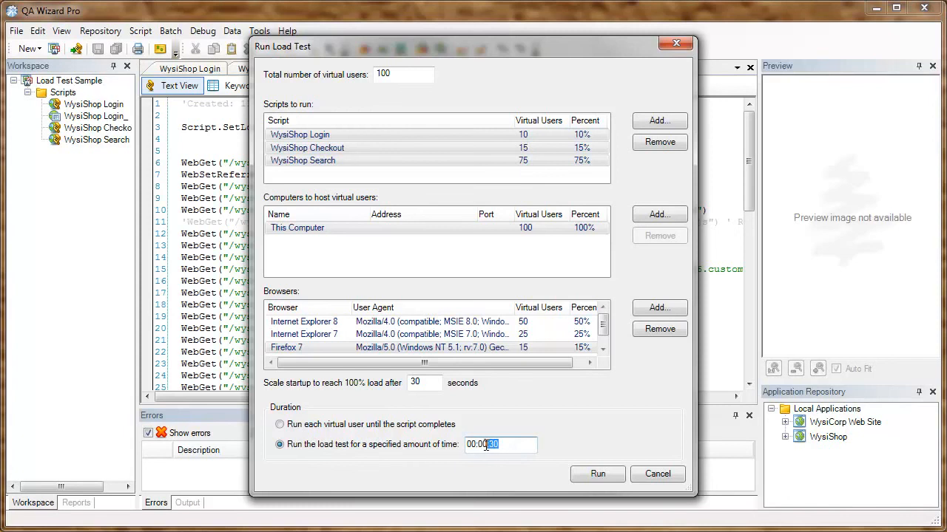
{"action": "type", "text": "2:00"}
Step: Run the load test and review its summary report from the results down to the Errors graph
{"action": "left_click", "coordinate": [605, 474]}
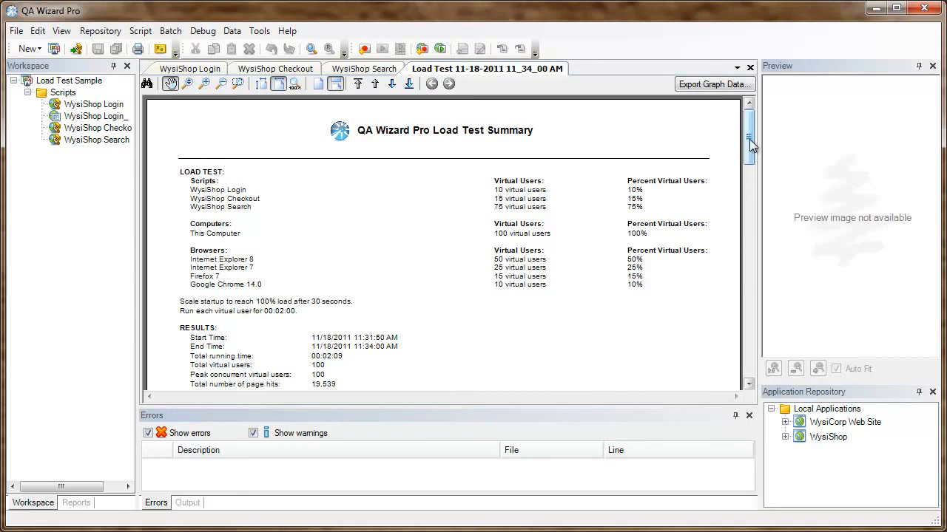
{"action": "left_click_drag", "start_coordinate": [749, 139], "coordinate": [754, 167]}
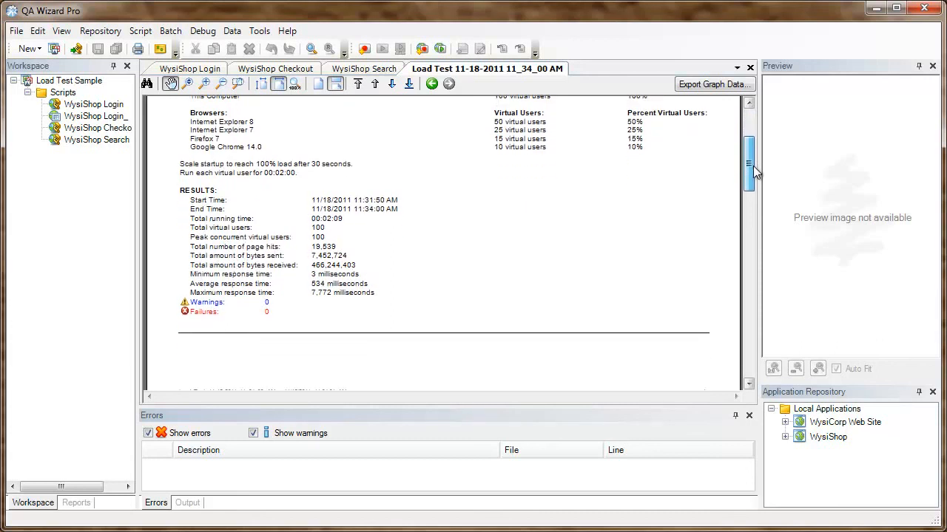
{"action": "left_click_drag", "start_coordinate": [753, 171], "coordinate": [767, 307]}
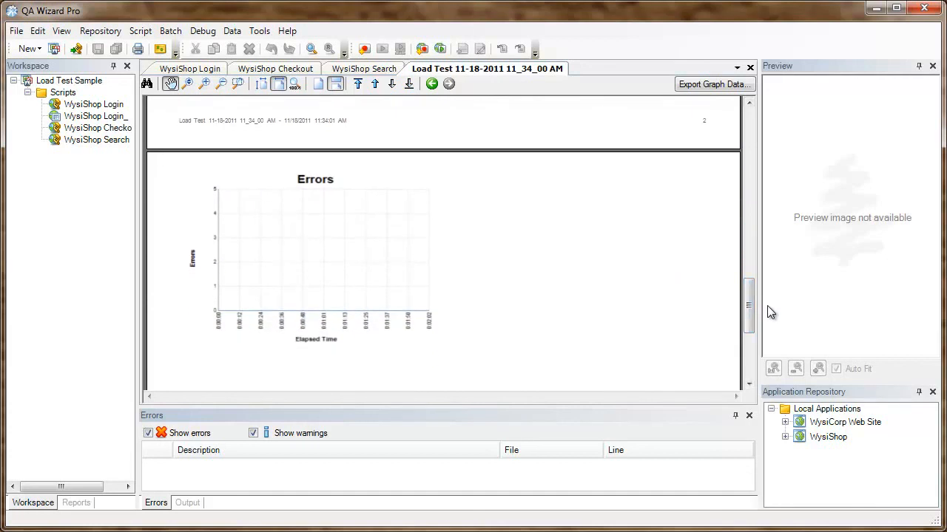